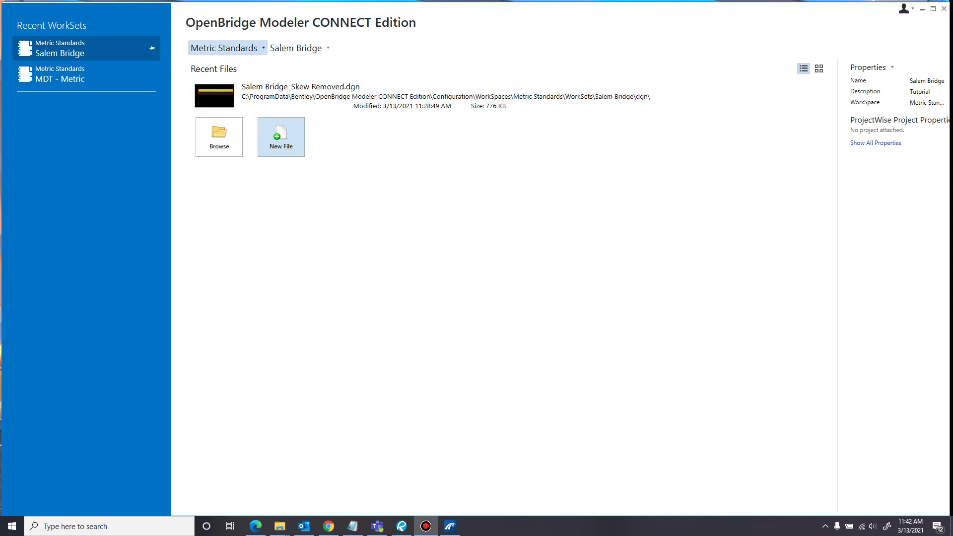
{"action": "left_click", "coordinate": [226, 48]}
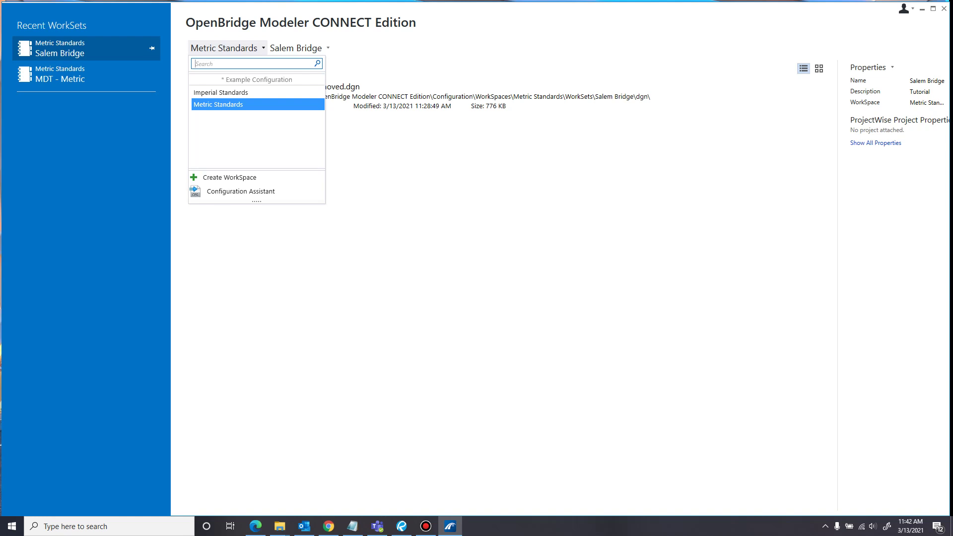
{"action": "left_click", "coordinate": [298, 47]}
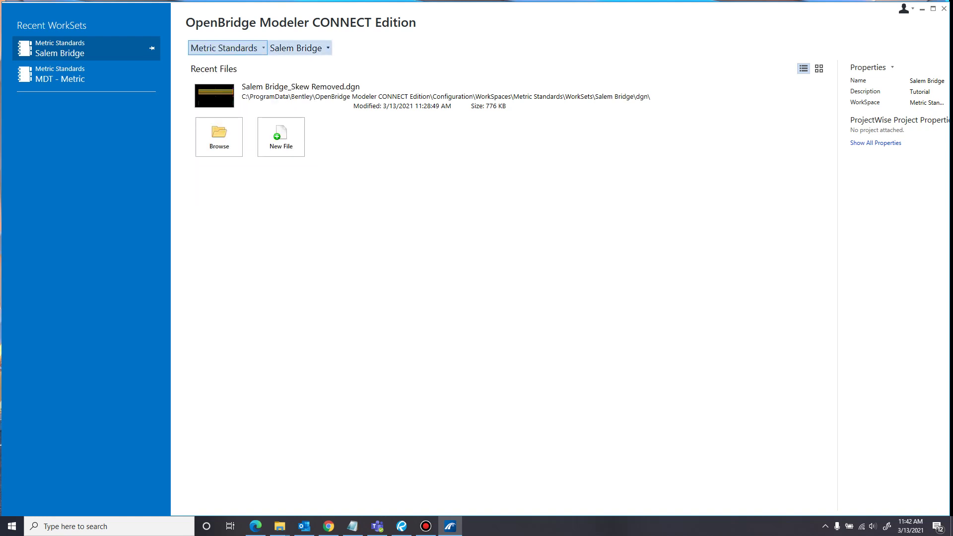
{"action": "left_click", "coordinate": [298, 48]}
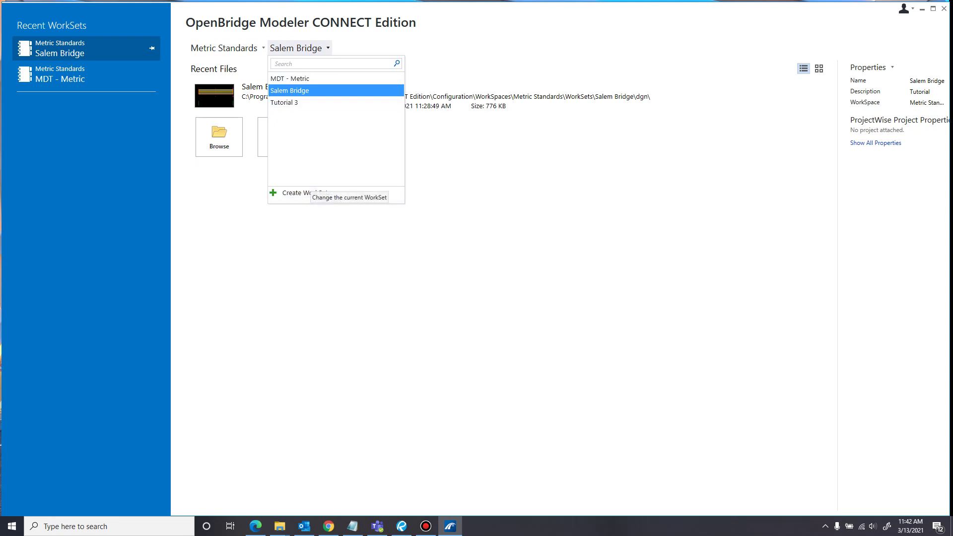
{"action": "left_click", "coordinate": [298, 192]}
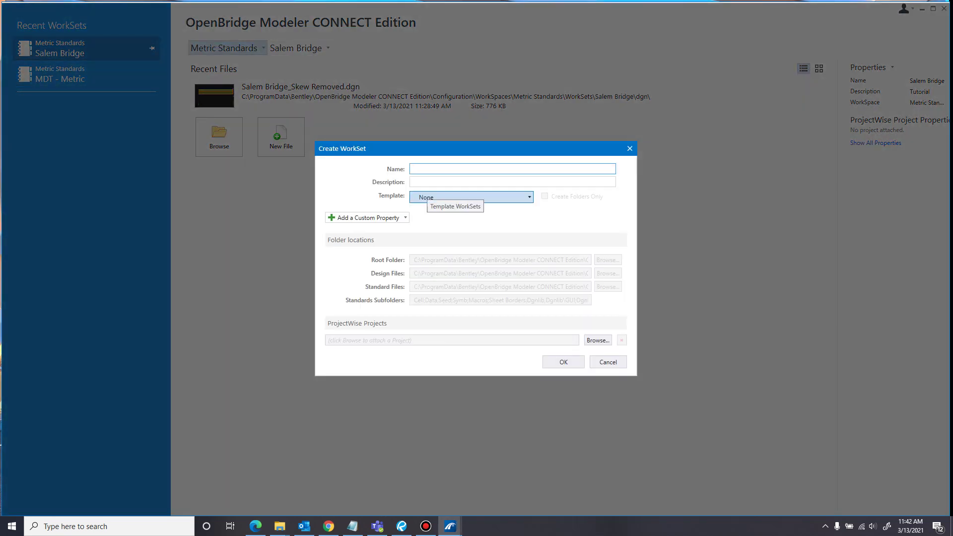
{"action": "left_click", "coordinate": [427, 197]}
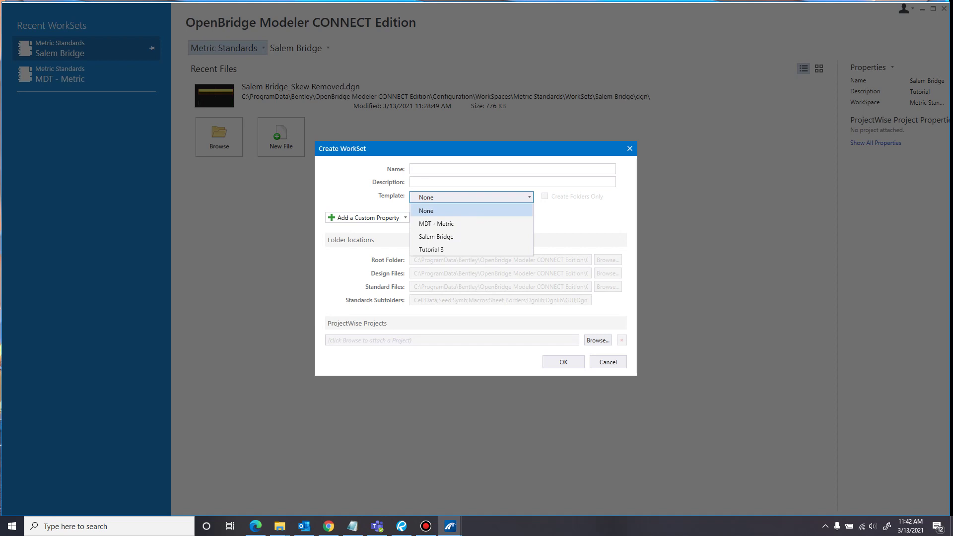
{"action": "left_click", "coordinate": [427, 198]}
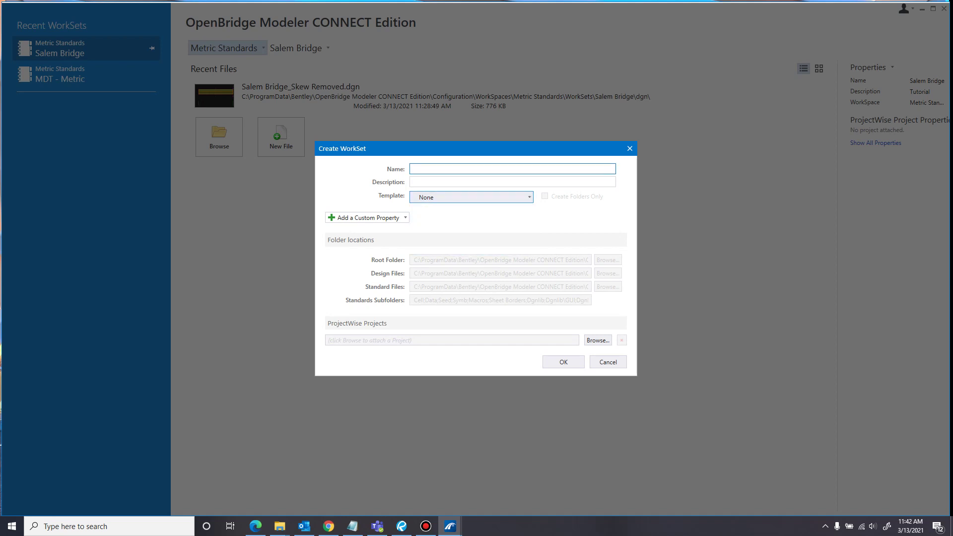
{"action": "left_click", "coordinate": [428, 169]}
{"action": "type", "text": "js"}
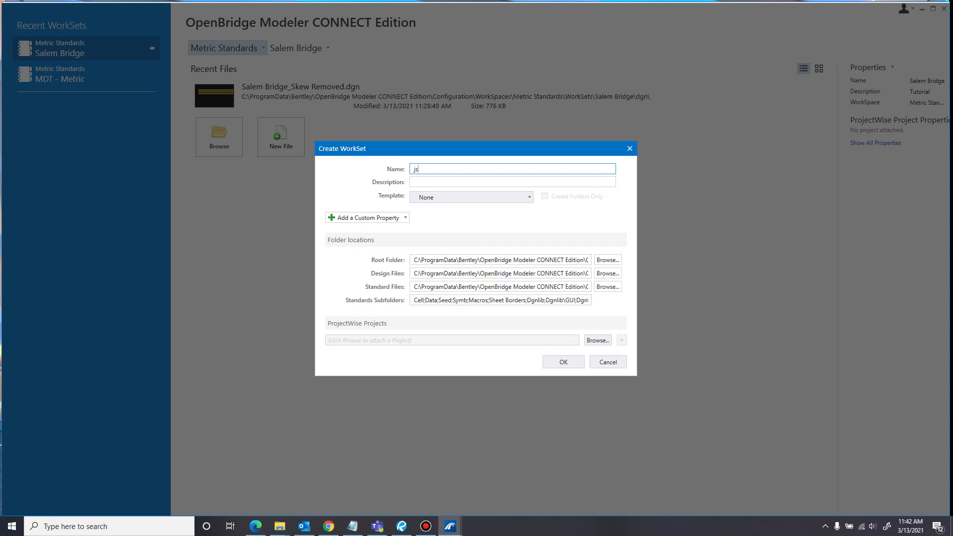
{"action": "left_click", "coordinate": [428, 182]}
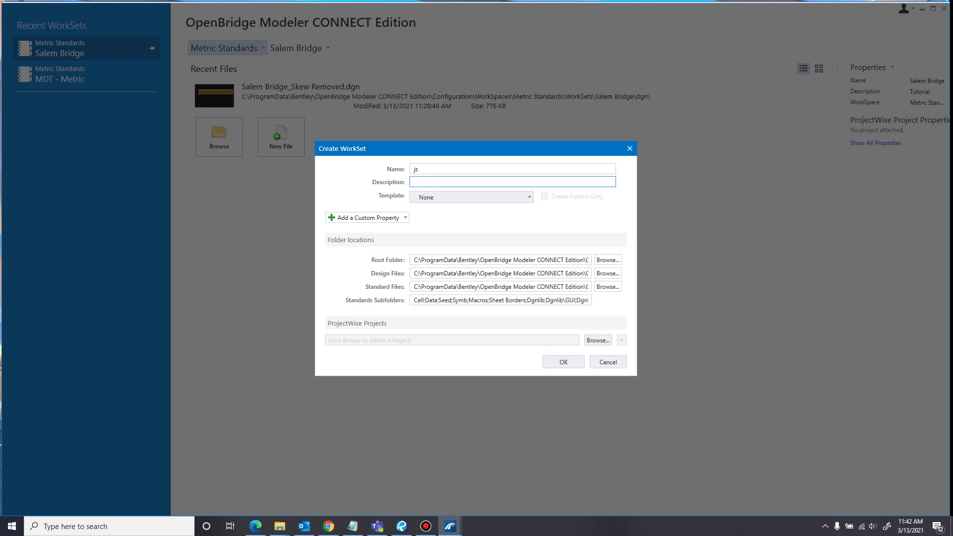
{"action": "type", "text": "js"}
{"action": "key", "text": "BackSpace"}
{"action": "key", "text": "BackSpace"}
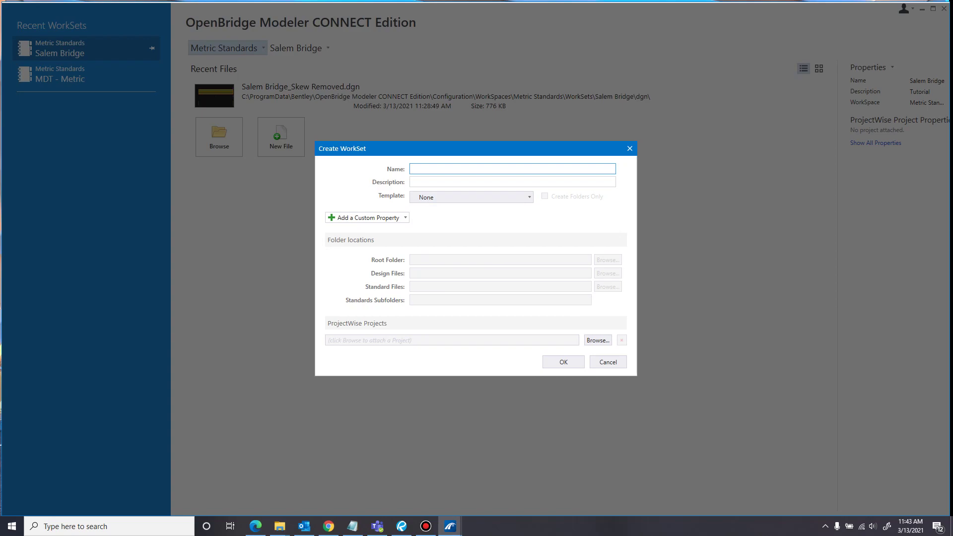
{"action": "left_click", "coordinate": [608, 362]}
Step: Select the Salem Bridge WorkSet and create a new MicroStation DGN file named Salem Bridge in its dgn folder
{"action": "left_click", "coordinate": [300, 48]}
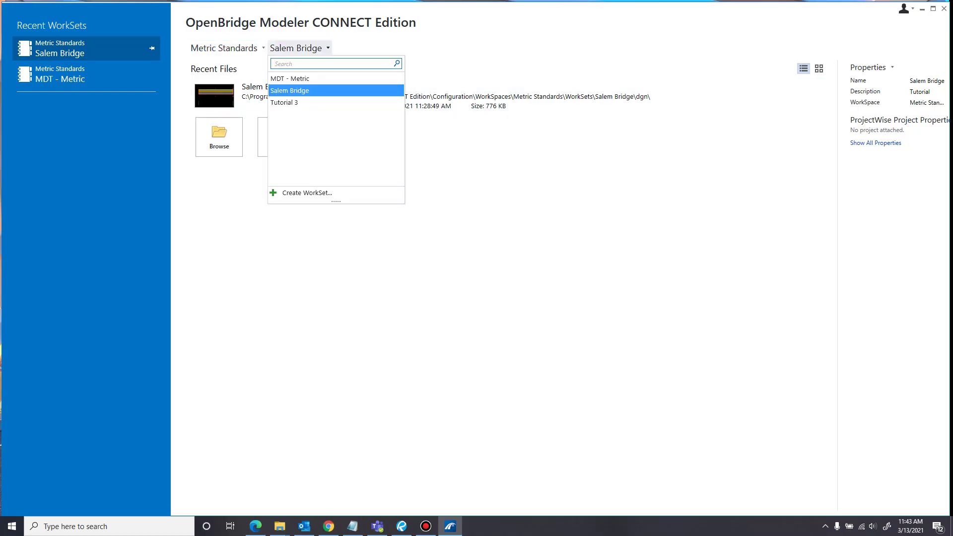
{"action": "left_click", "coordinate": [293, 91]}
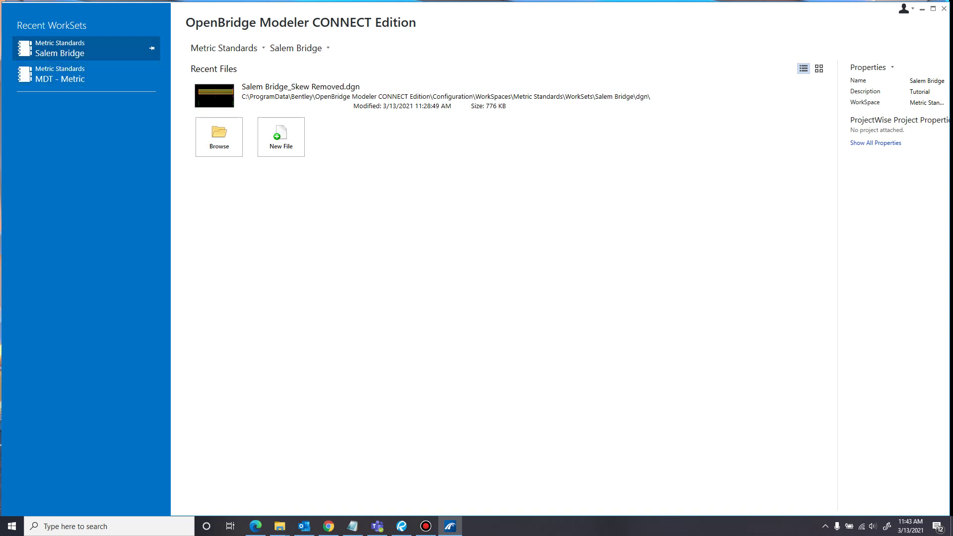
{"action": "left_click", "coordinate": [281, 137]}
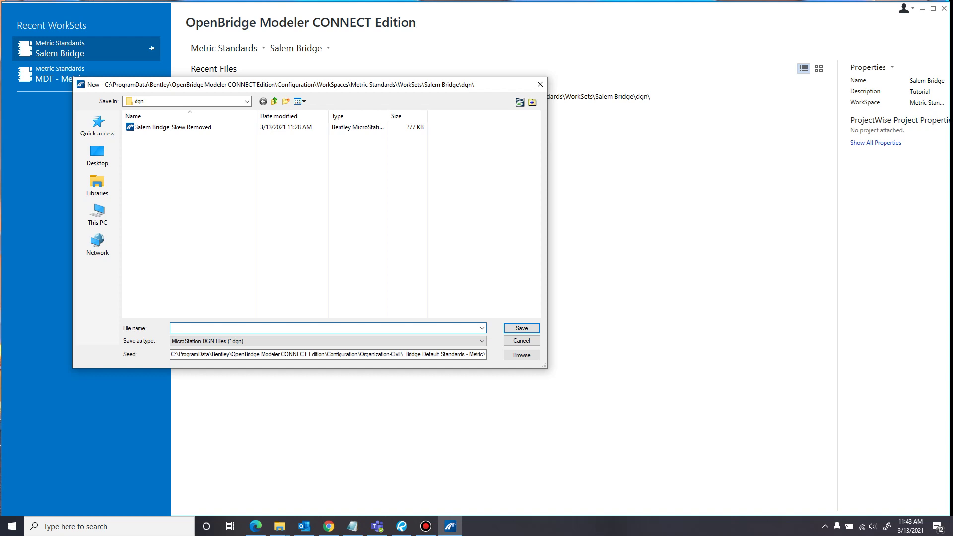
{"action": "type", "text": "Salem Bri"}
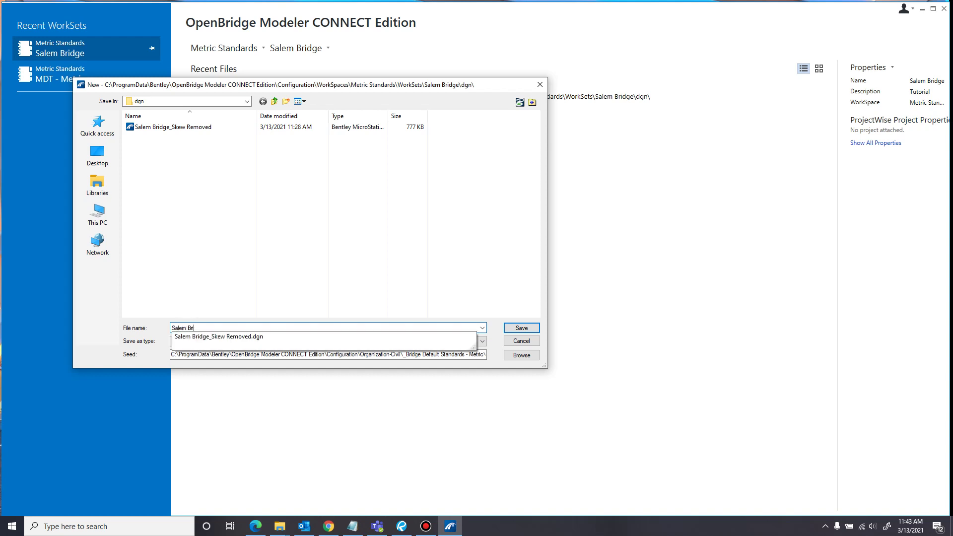
{"action": "type", "text": "dge"}
{"action": "key", "text": "Return"}
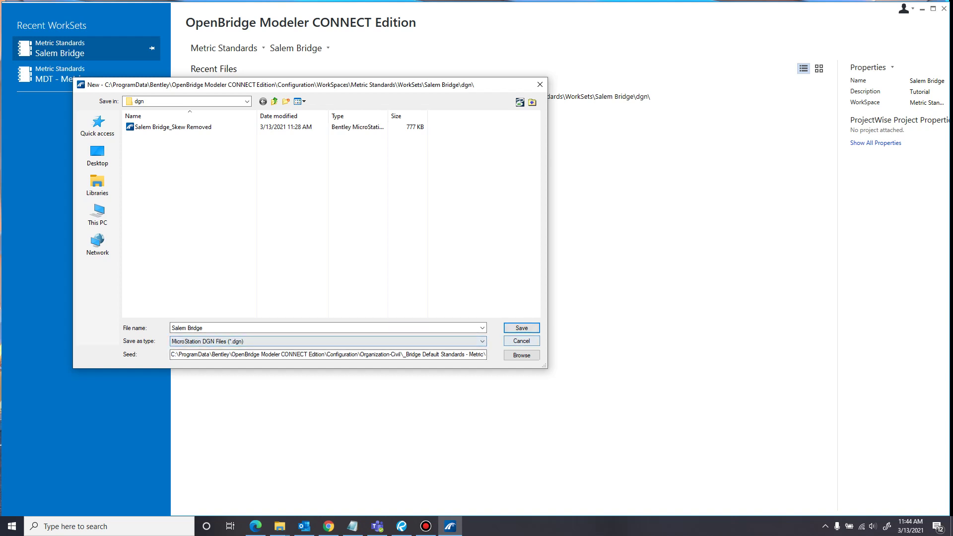
{"action": "left_click", "coordinate": [522, 328]}
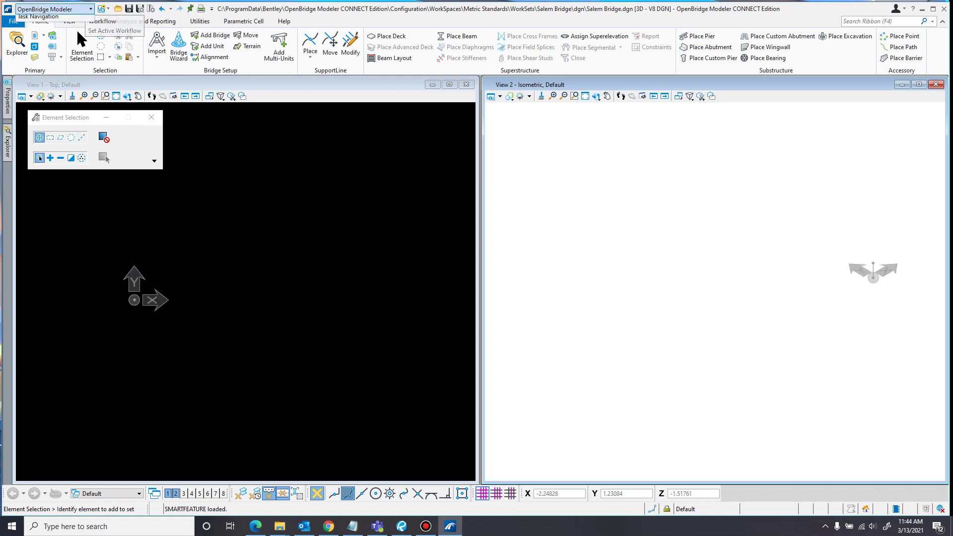
Step: Examine the available workflows and their tool groups, plus what Properties and Explorer offer for the new file
{"action": "left_click", "coordinate": [49, 9]}
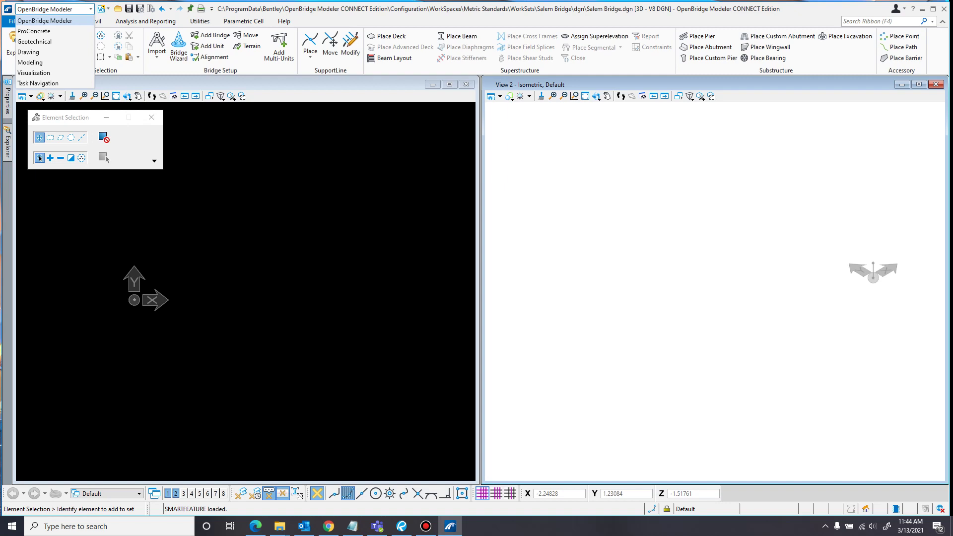
{"action": "left_click", "coordinate": [54, 9]}
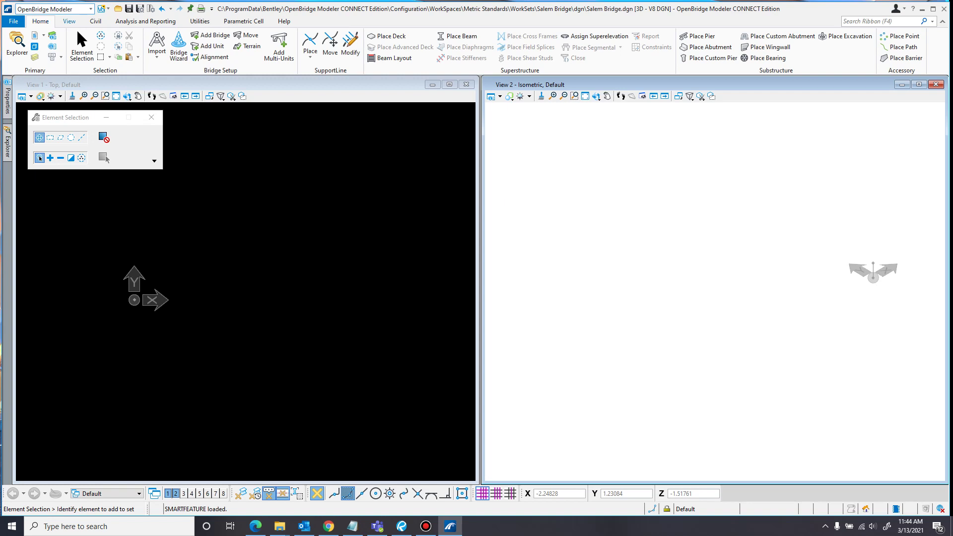
{"action": "left_click", "coordinate": [69, 21]}
{"action": "scroll", "coordinate": [481, 42], "scroll_direction": "down", "scroll_amount": 4}
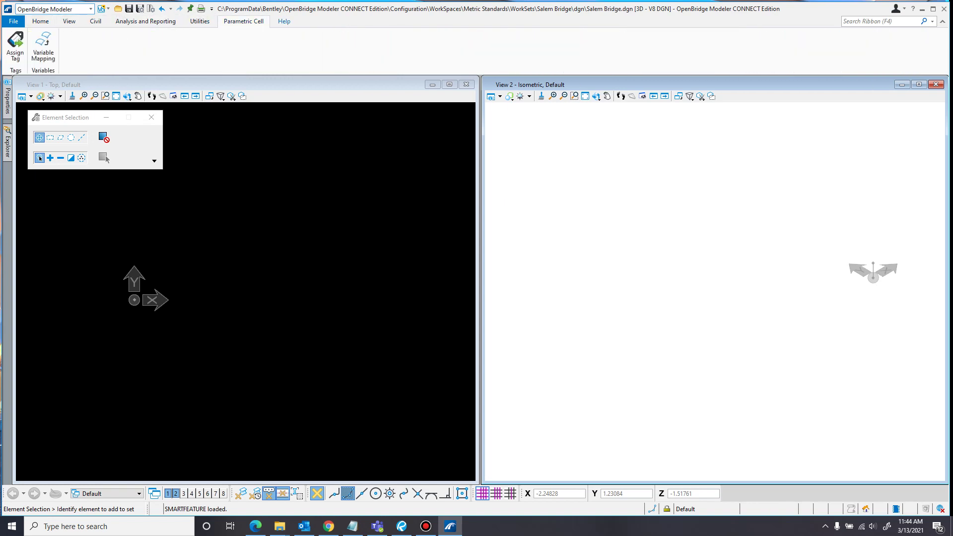
{"action": "scroll", "coordinate": [476, 47], "scroll_direction": "down", "scroll_amount": 2}
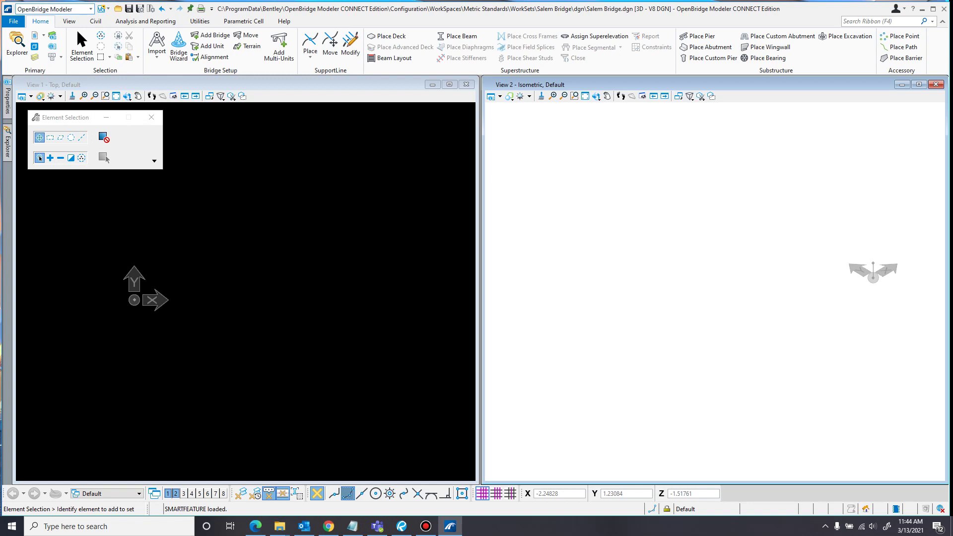
{"action": "left_click", "coordinate": [8, 100]}
{"action": "left_click", "coordinate": [8, 144]}
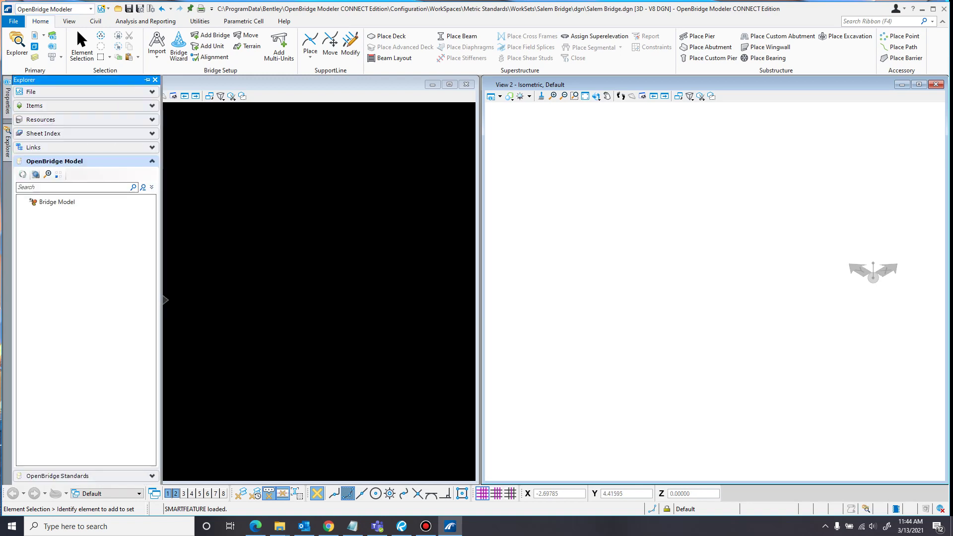
{"action": "left_click", "coordinate": [7, 101]}
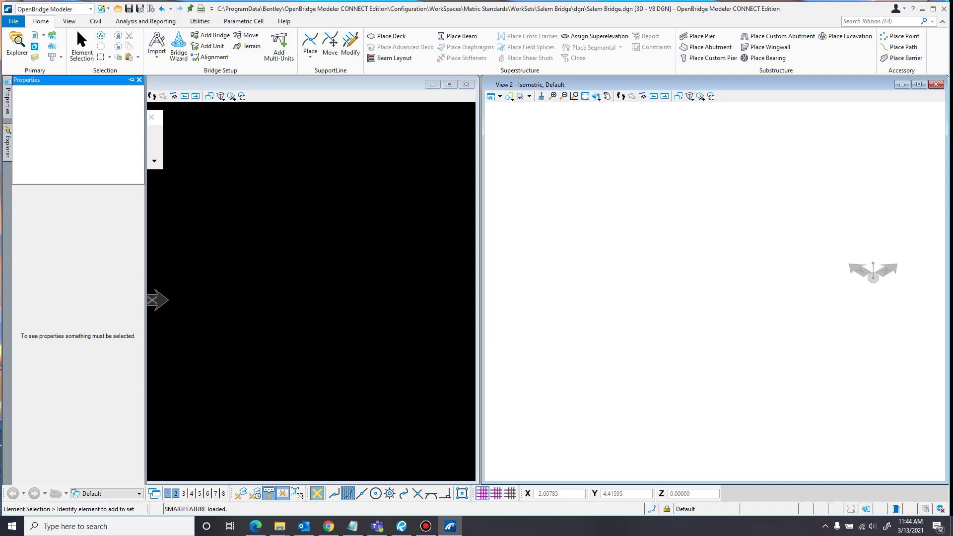
{"action": "left_click", "coordinate": [8, 144]}
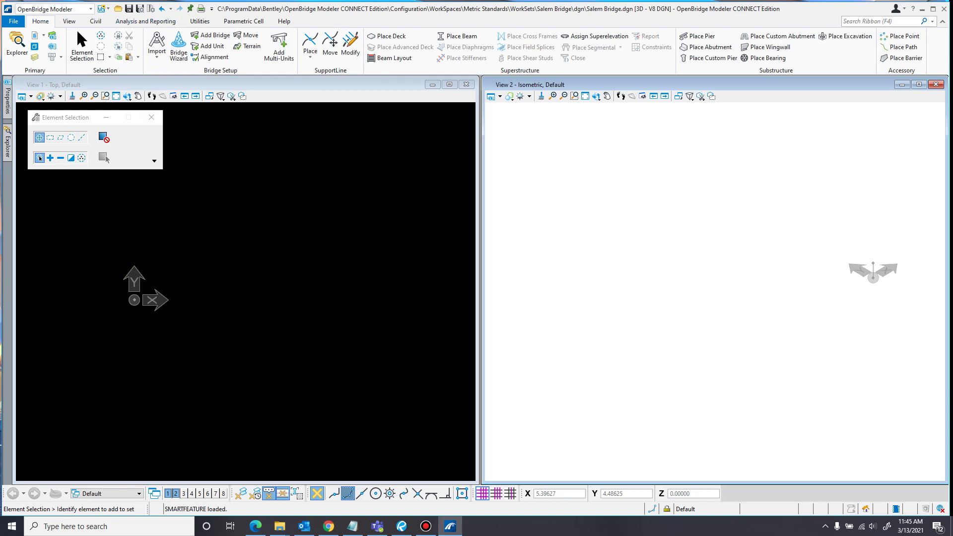
Step: Dock the Element Selection window beside View 1 and set it to auto-hide
{"action": "left_click_drag", "start_coordinate": [70, 117], "coordinate": [31, 280]}
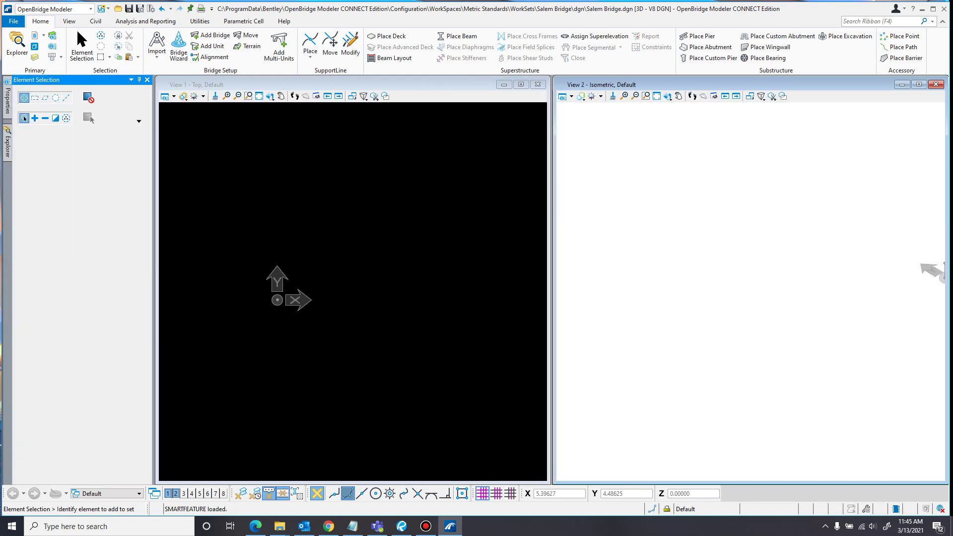
{"action": "left_click", "coordinate": [139, 79]}
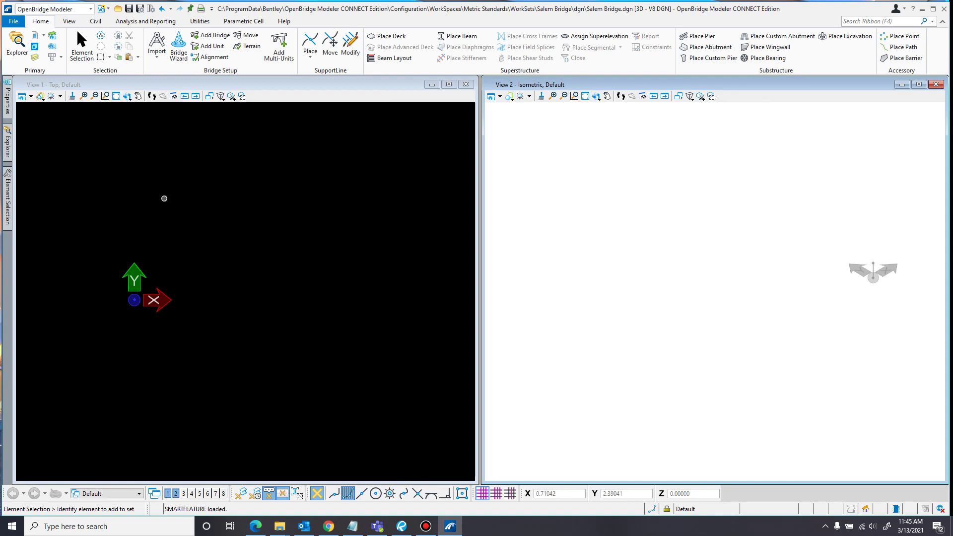
{"action": "mouse_move", "coordinate": [7, 196]}
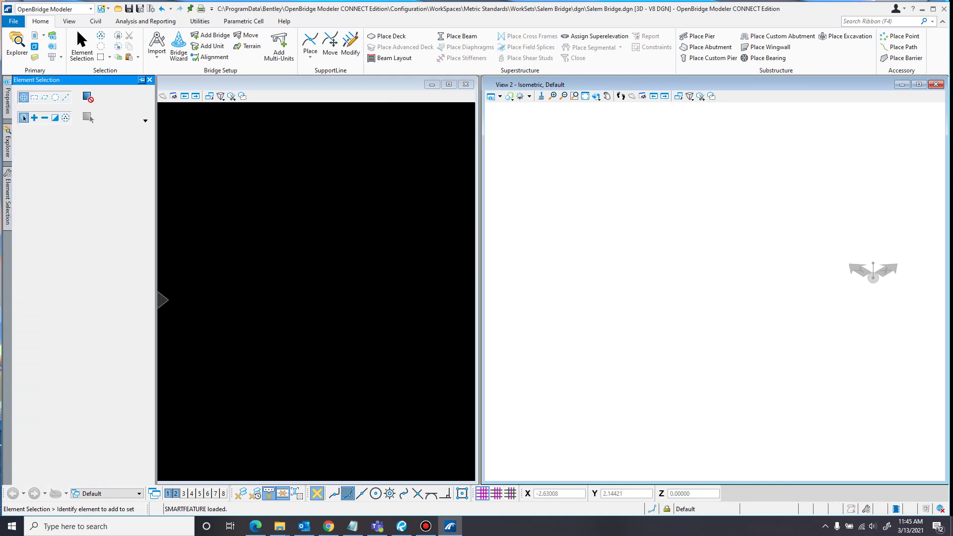
Step: Turn off auto-hide for the Element Selection window, undock it, and place it floating over the lower-left corner of View 1
{"action": "left_click", "coordinate": [141, 80]}
{"action": "left_click_drag", "start_coordinate": [79, 80], "coordinate": [154, 231]}
{"action": "left_click_drag", "start_coordinate": [214, 229], "coordinate": [161, 406]}
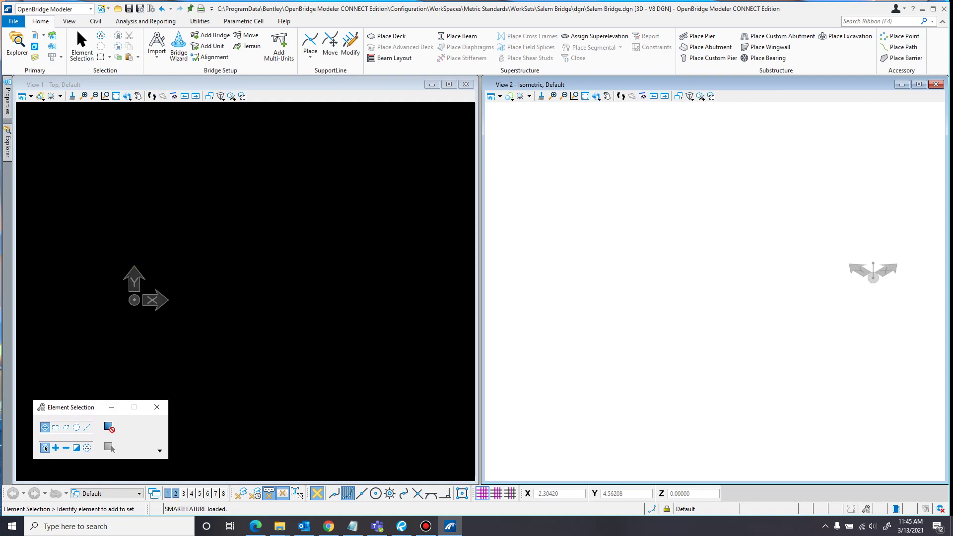
Step: Compare the Properties display with the OpenBridge Model tree in Explorer, and return to the Top view
{"action": "left_click", "coordinate": [7, 101]}
{"action": "left_click", "coordinate": [7, 144]}
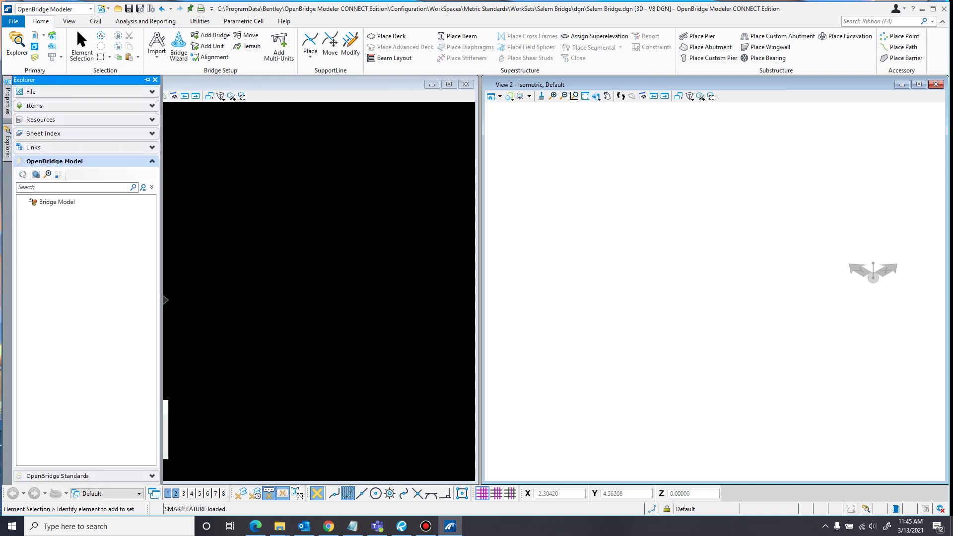
{"action": "left_click", "coordinate": [7, 101]}
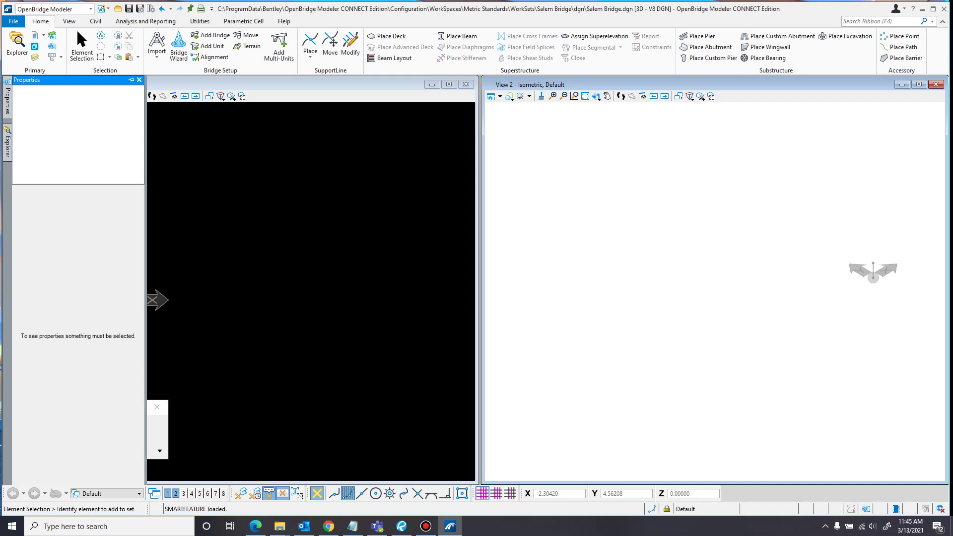
{"action": "left_click", "coordinate": [7, 144]}
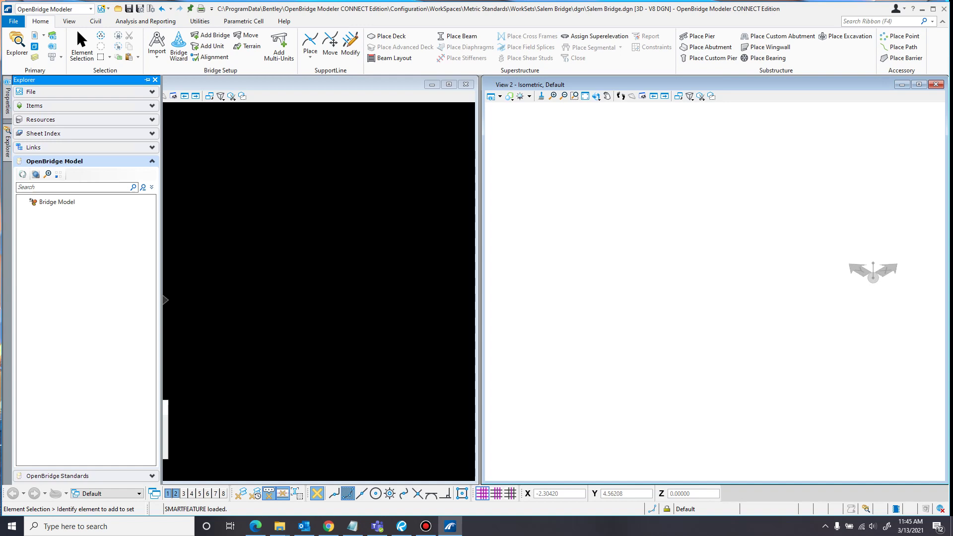
{"action": "left_click", "coordinate": [8, 101]}
{"action": "left_click", "coordinate": [8, 144]}
{"action": "left_click", "coordinate": [8, 143]}
{"action": "left_click", "coordinate": [7, 101]}
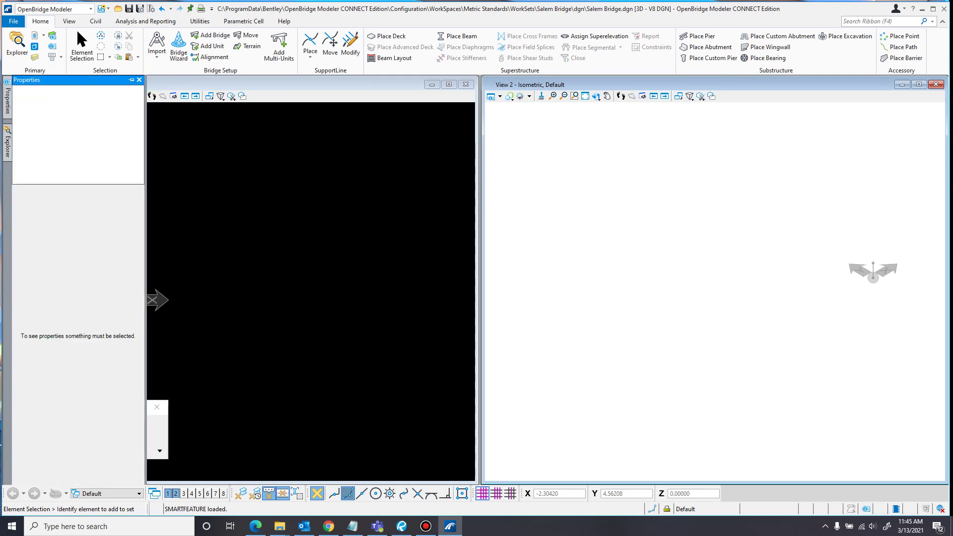
{"action": "left_click", "coordinate": [8, 101]}
{"action": "left_click", "coordinate": [222, 163]}
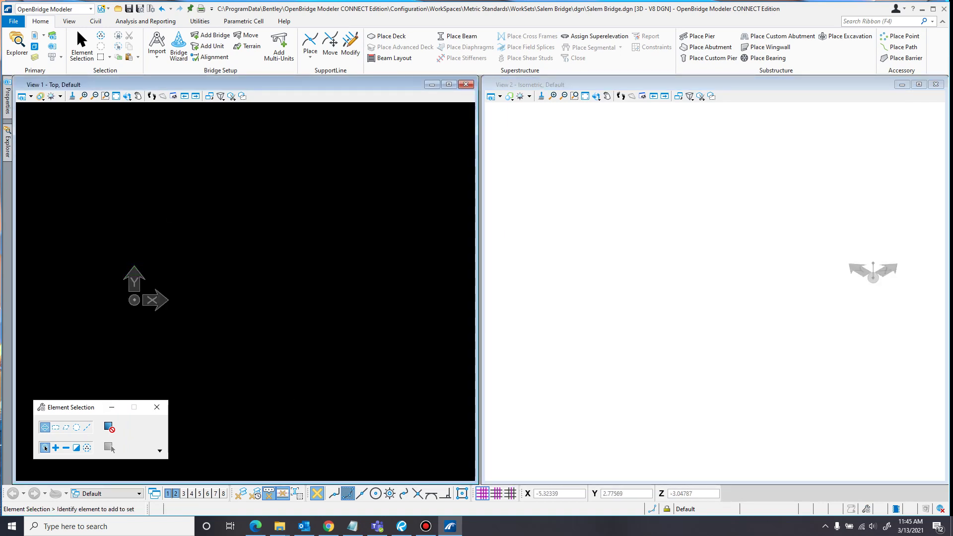
Step: Undock the AccuDraw coordinate window over View 2 and close it
{"action": "left_click_drag", "start_coordinate": [522, 493], "coordinate": [513, 228]}
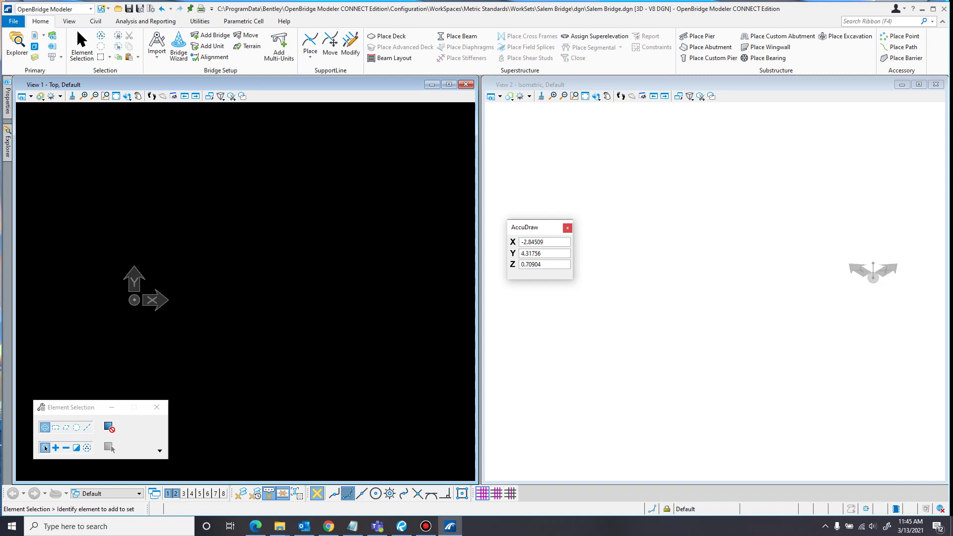
{"action": "left_click", "coordinate": [567, 228]}
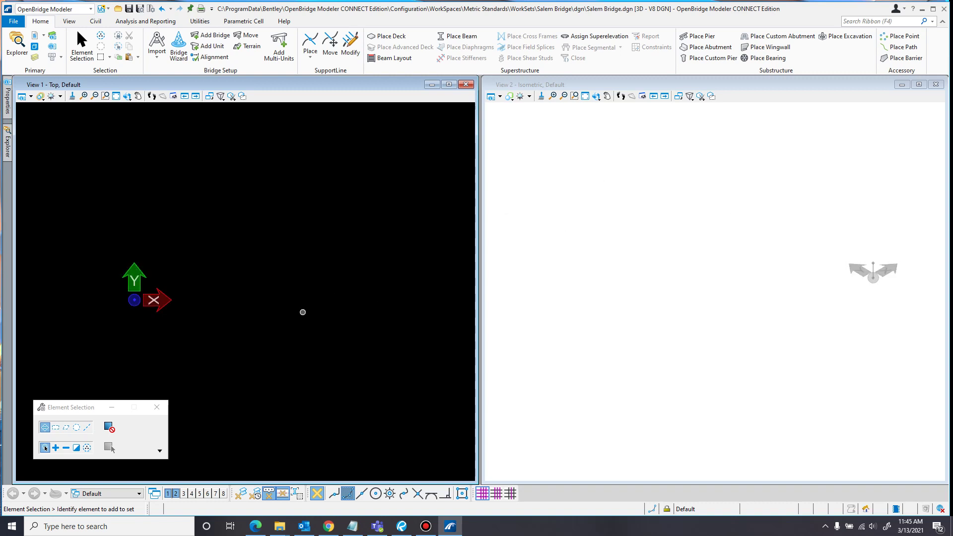
Step: Search the commands for "ac", turn on Toggle AccuDraw, and dock its X, Y, Z fields below the views
{"action": "left_click", "coordinate": [876, 21]}
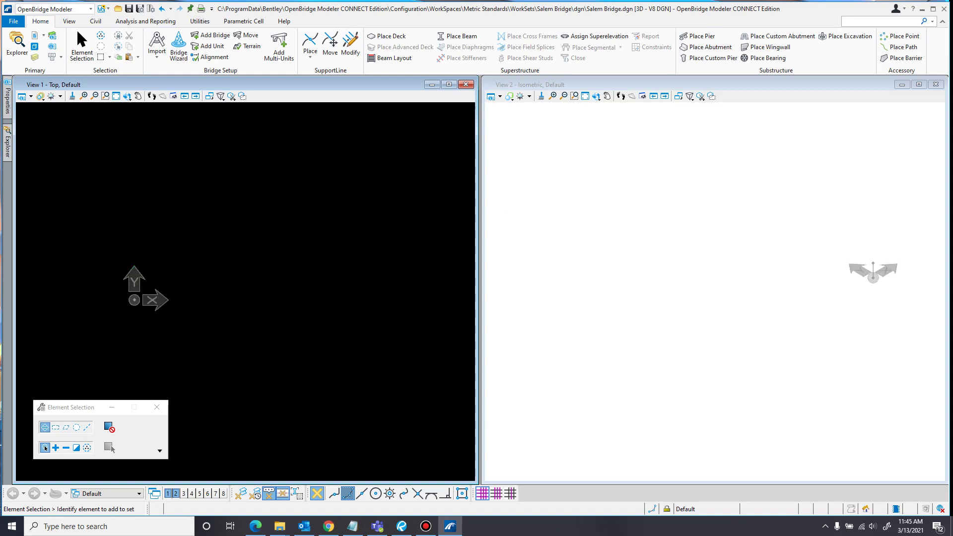
{"action": "type", "text": "ac"}
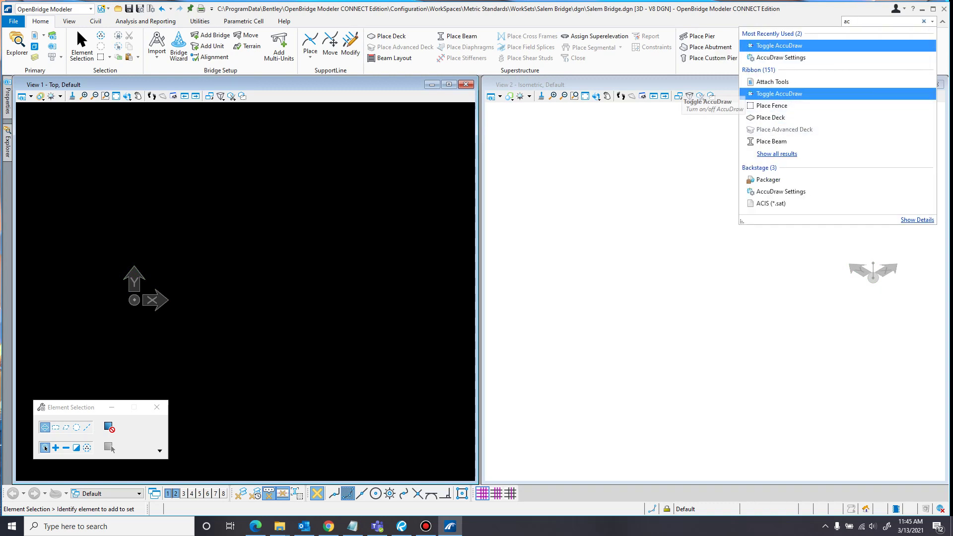
{"action": "mouse_move", "coordinate": [779, 93]}
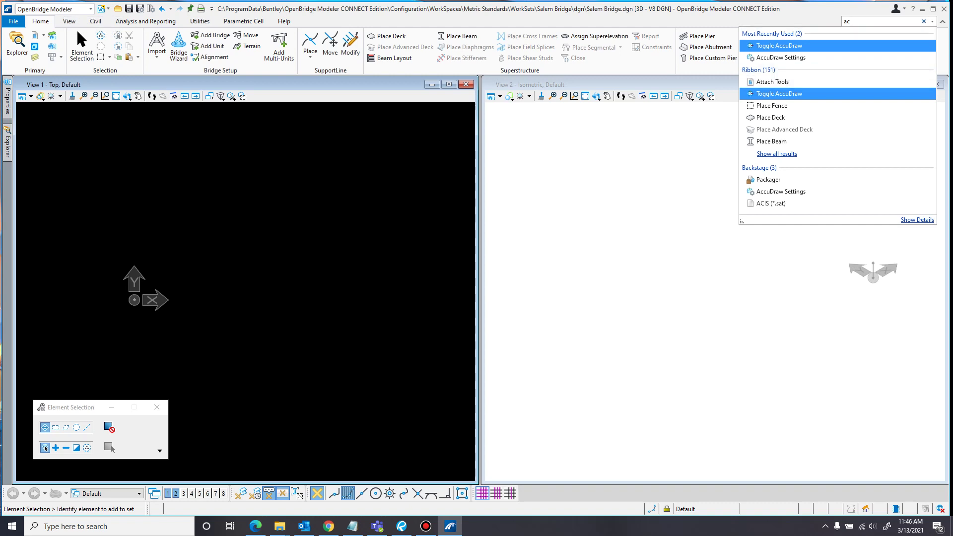
{"action": "key", "text": "Return"}
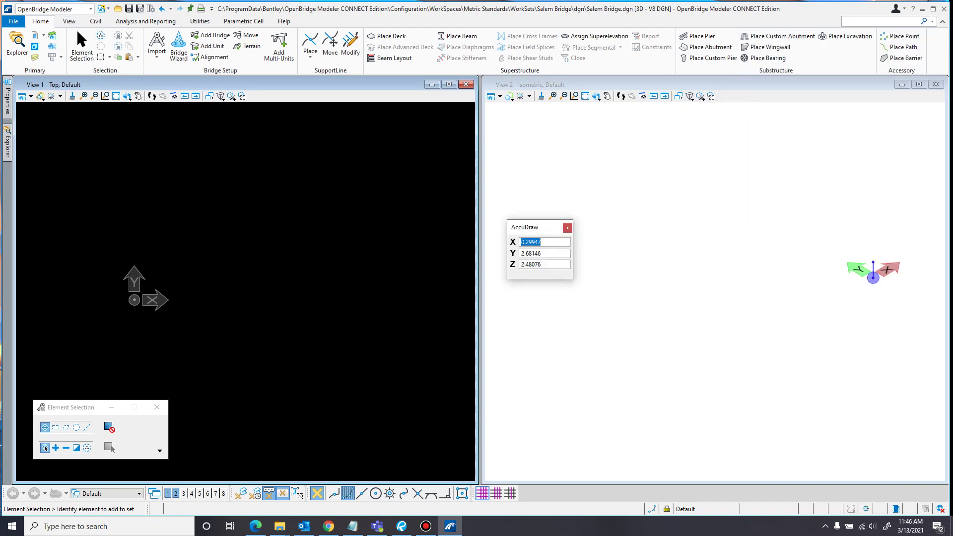
{"action": "left_click_drag", "start_coordinate": [546, 228], "coordinate": [586, 491]}
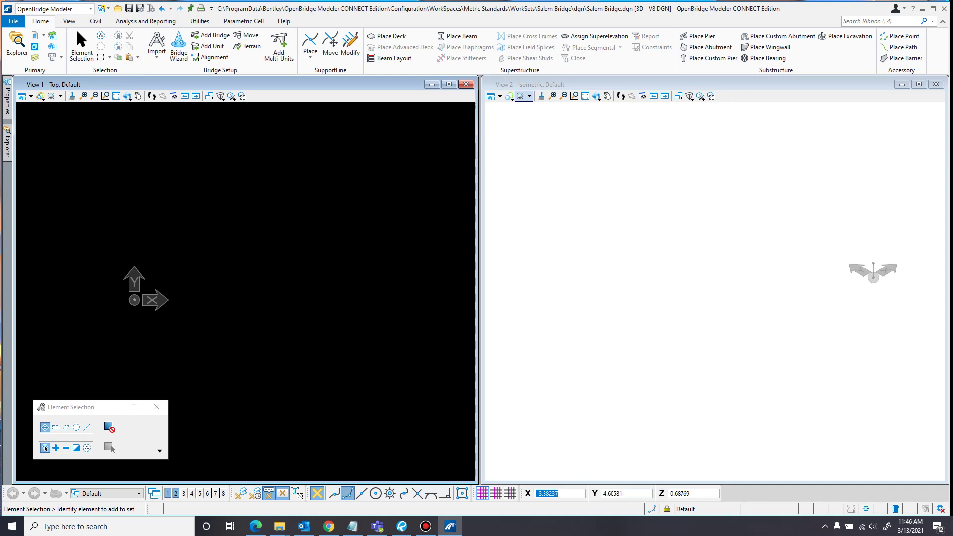